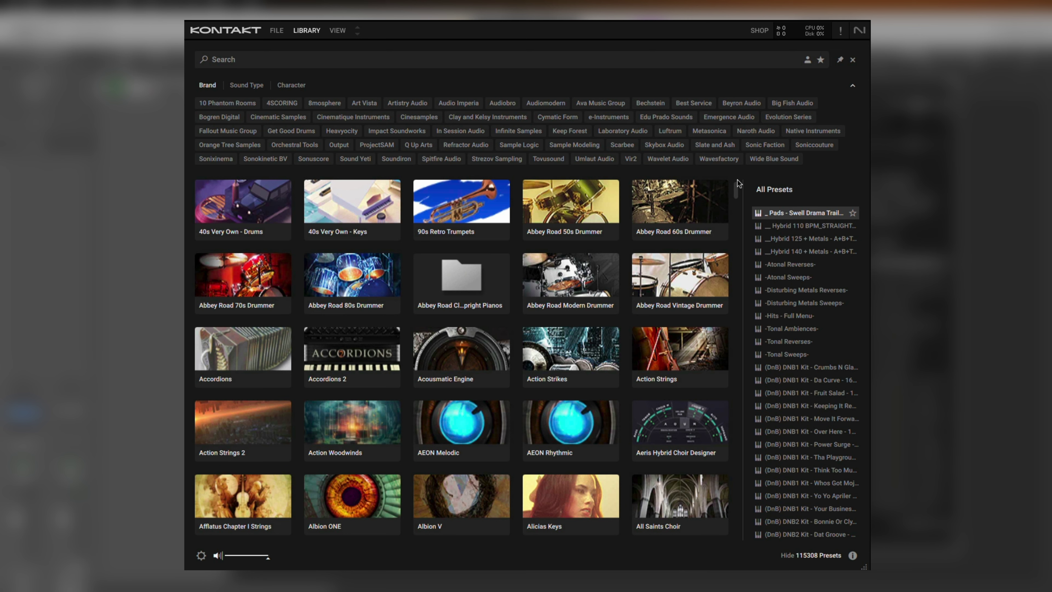
Check the Sound Type and Character filters, filter the library by the Native Instruments brand, and select the Cloud Supply library
click(249, 86)
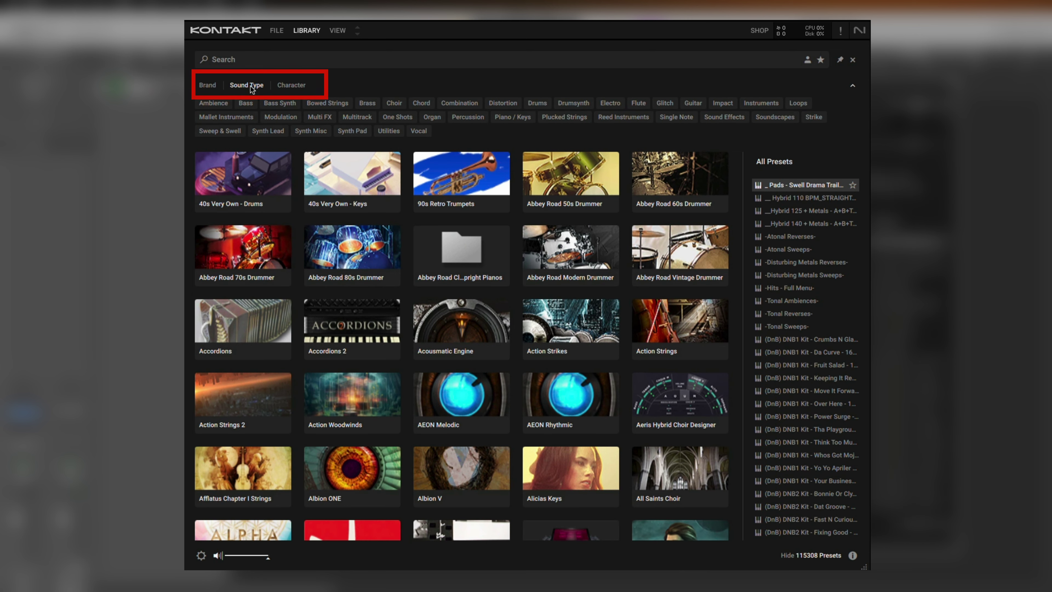
click(292, 88)
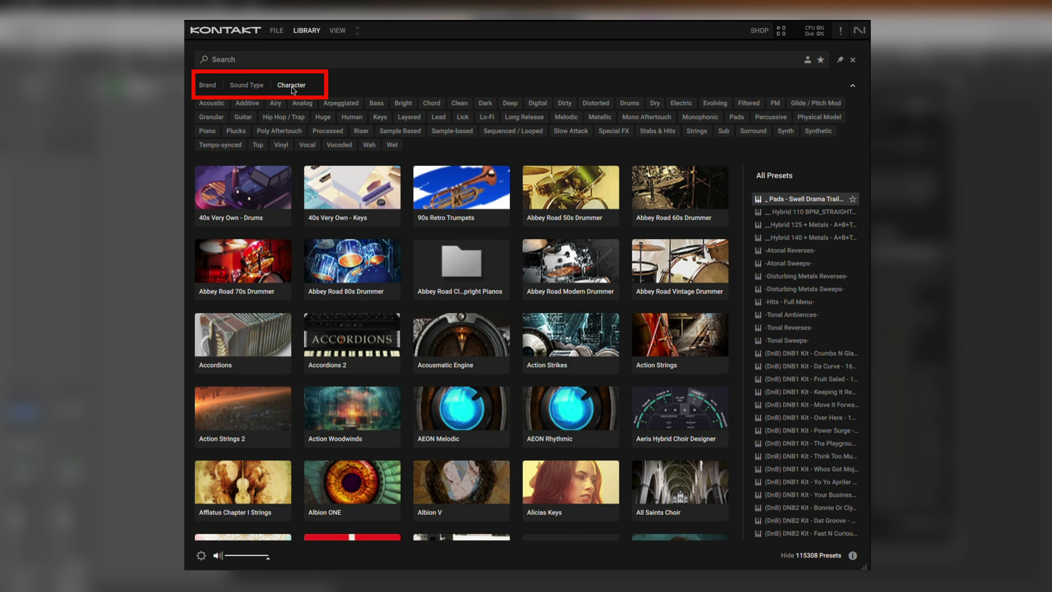
click(214, 86)
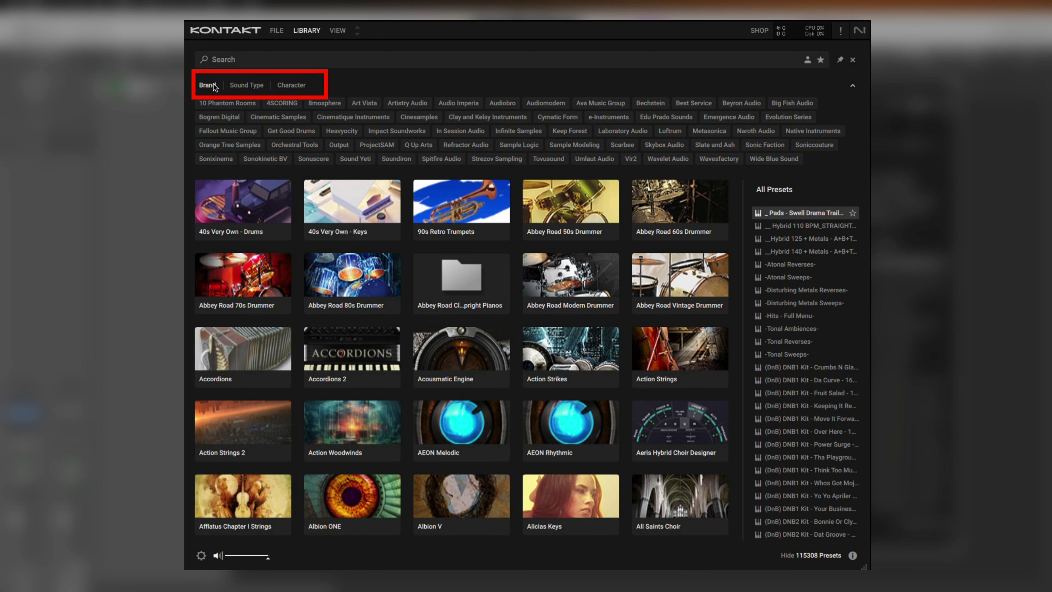
click(803, 136)
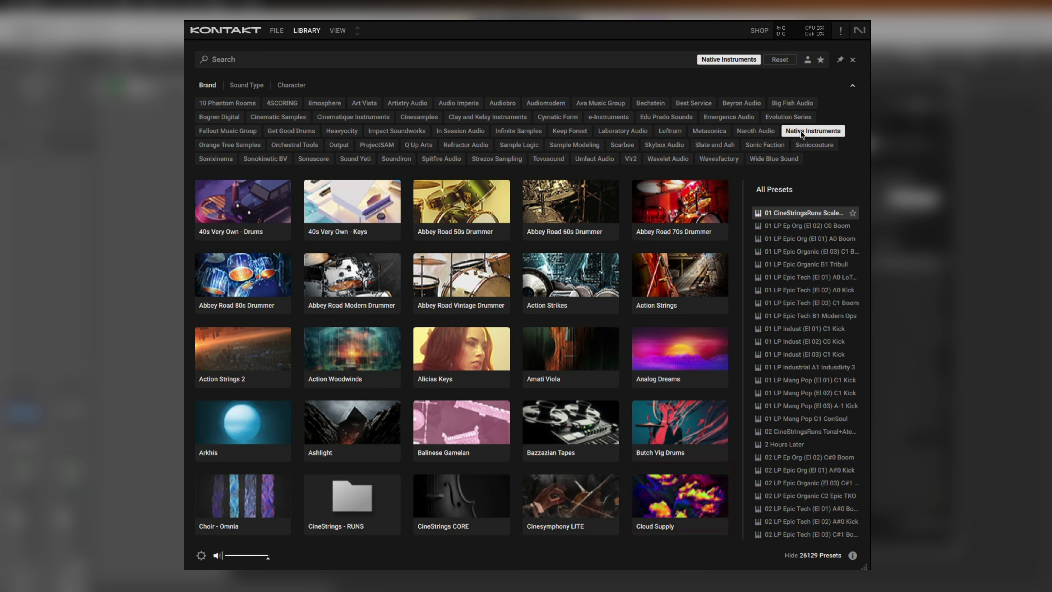
click(671, 503)
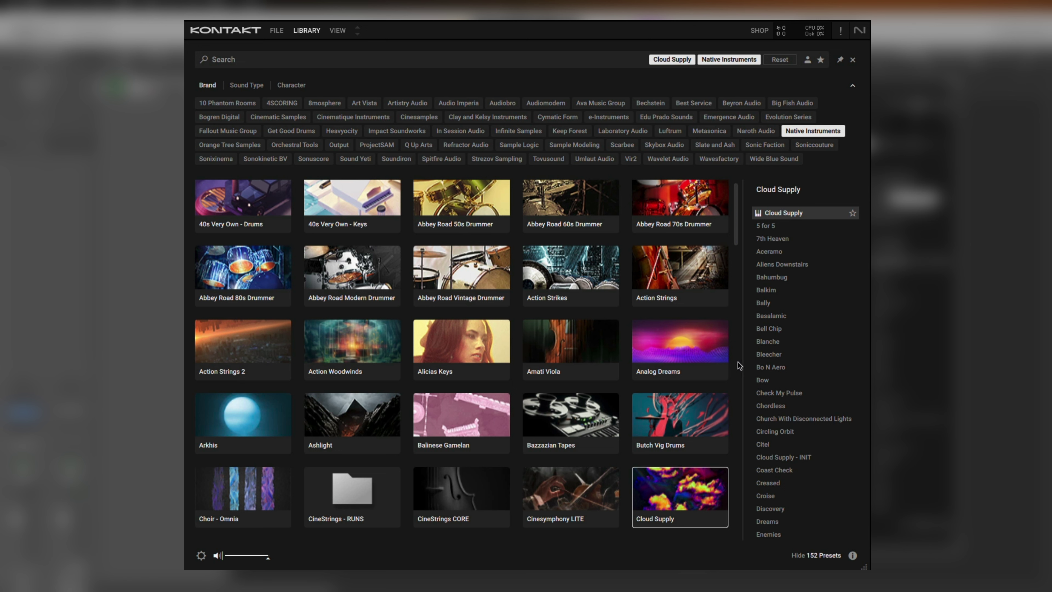
Audition the Cloud Supply presets 5 for 5, Bahumbug and Bell Chip, and load Bell Chip
click(768, 228)
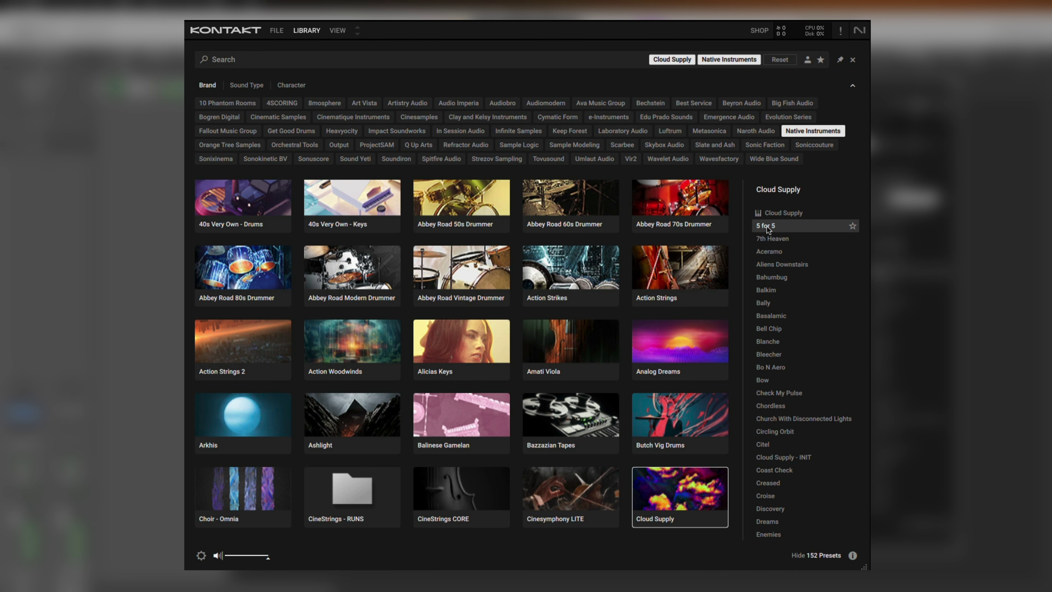
click(768, 278)
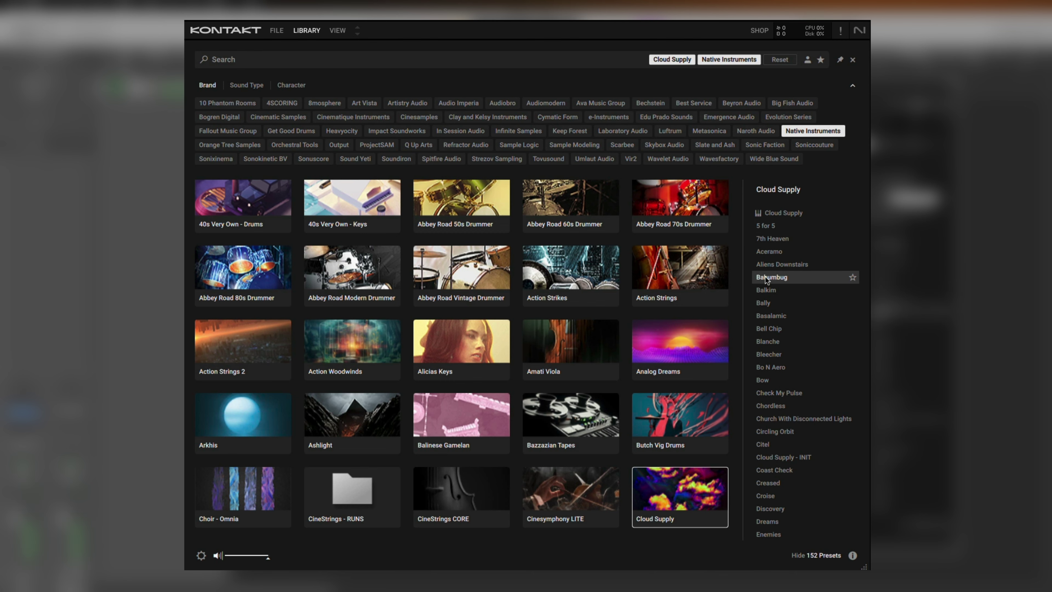
click(769, 328)
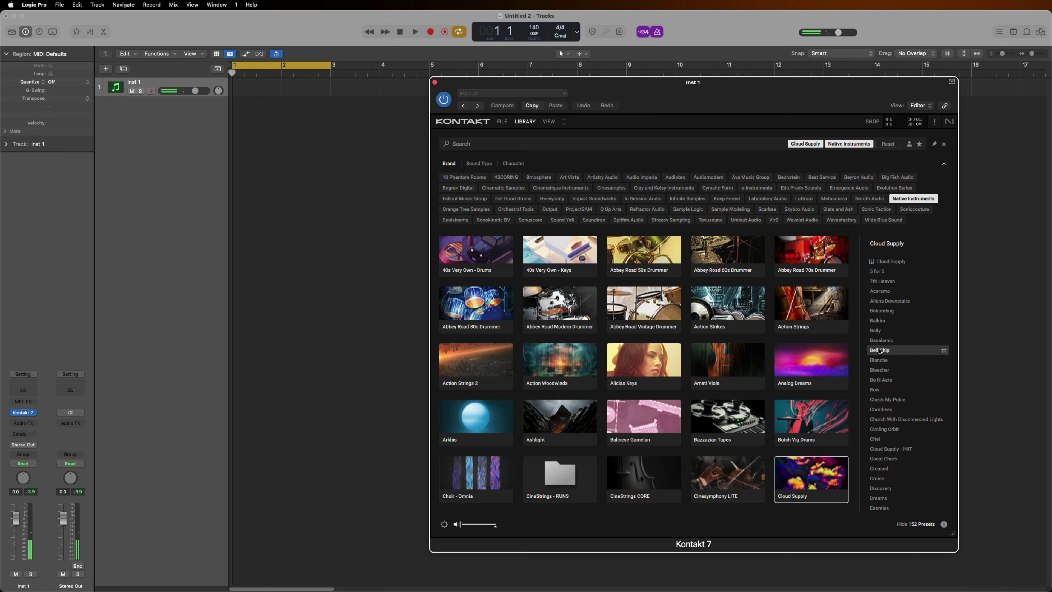
double_click(880, 351)
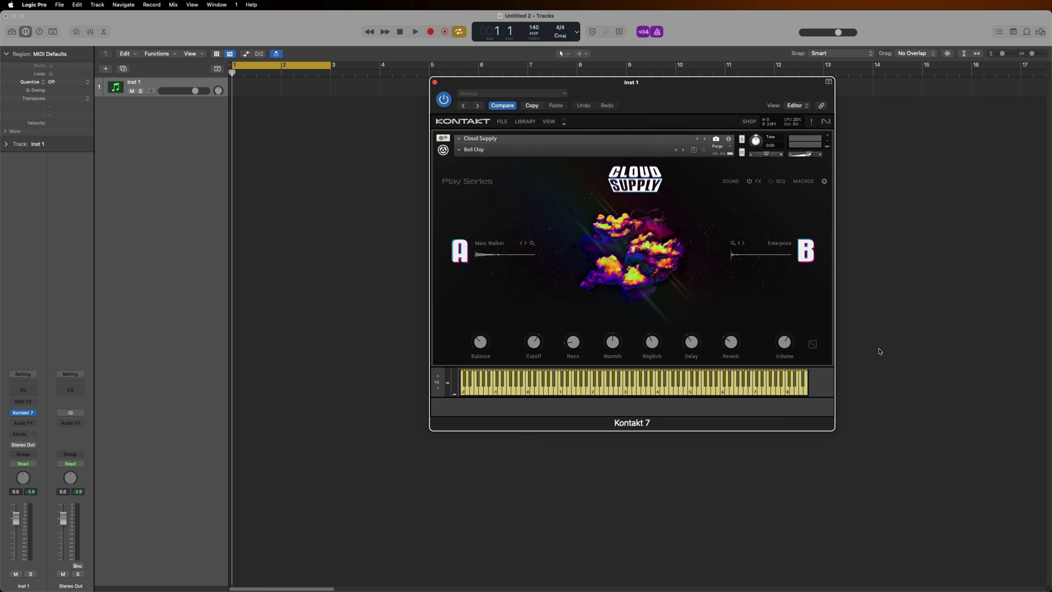
Return to the library browser and load the Garretson preset from Cloud Supply
click(526, 122)
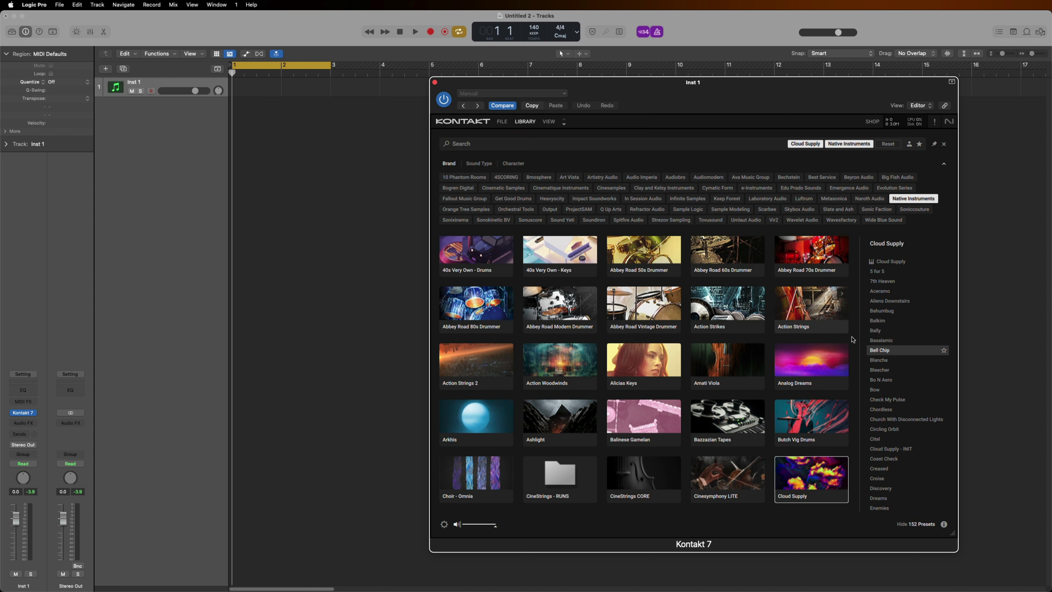
scroll(896, 374, down, 5)
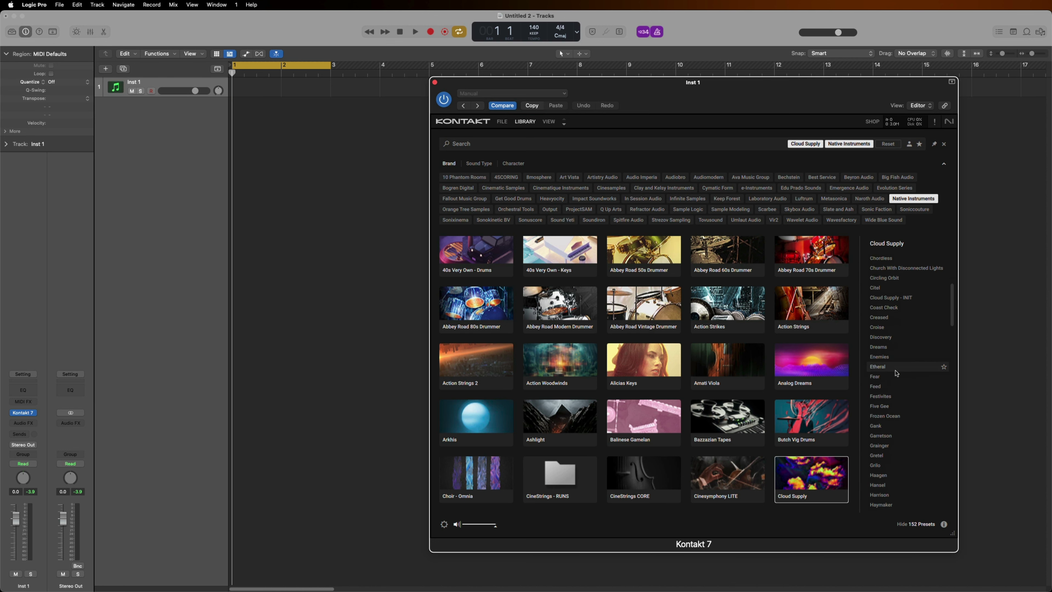
click(882, 437)
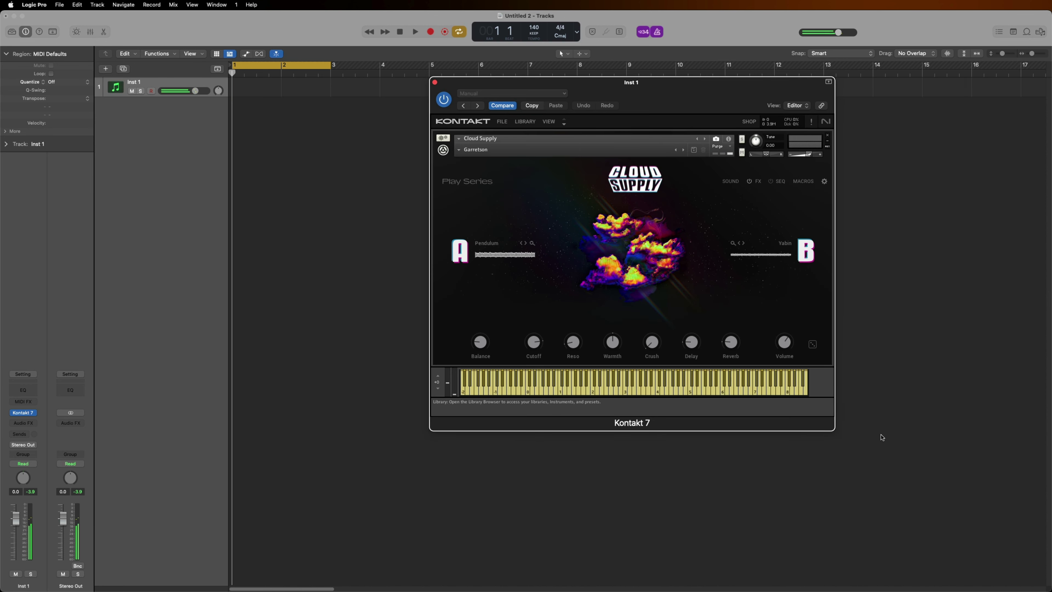
Record a two-bar MIDI part on the Inst 1 track, stop at the start of the project, and close the instrument window
key(r)
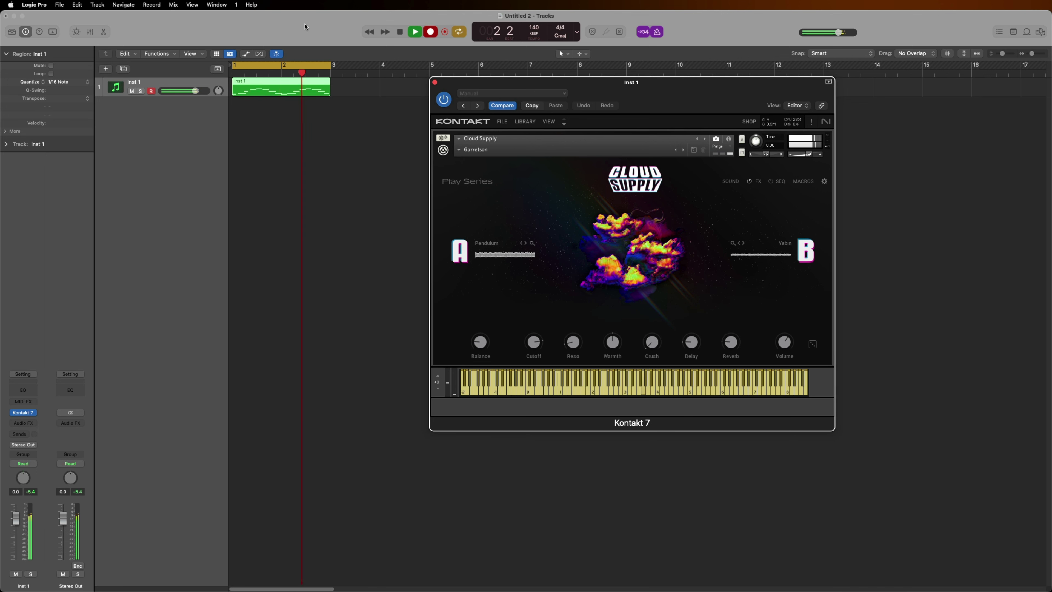
key(space)
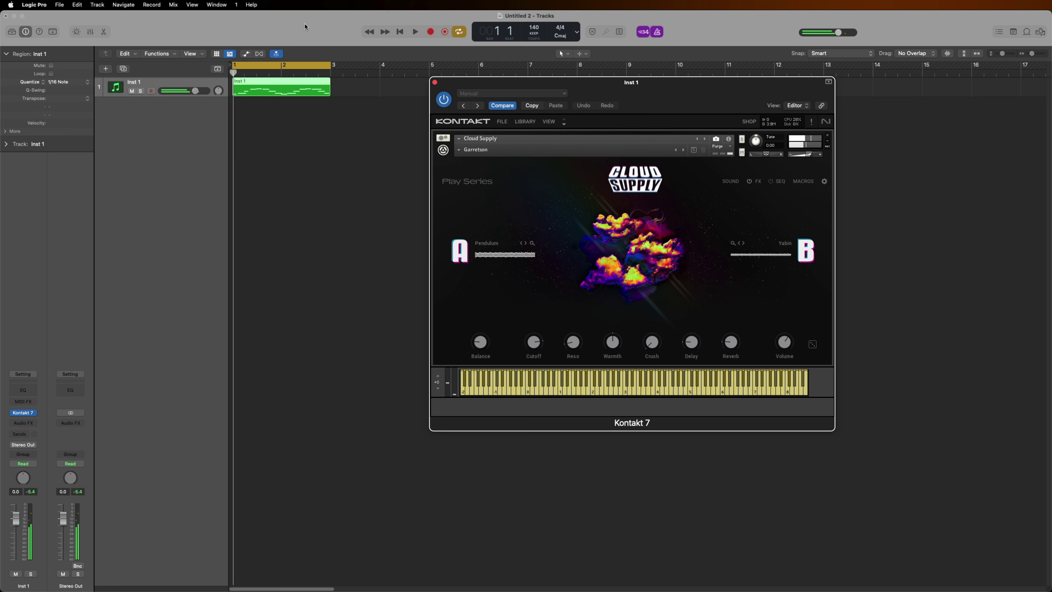
key(Return)
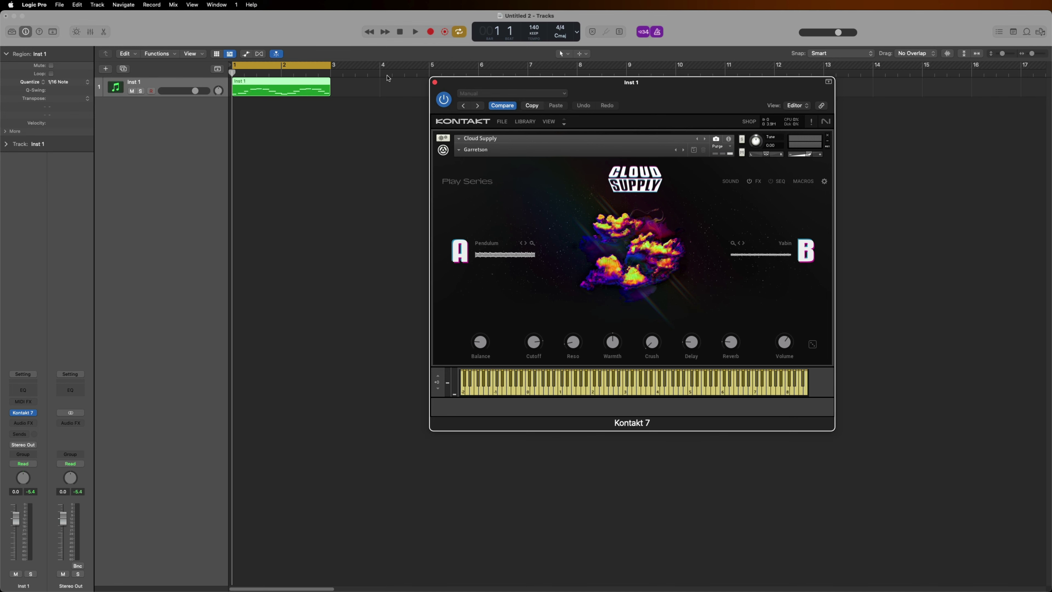
click(435, 83)
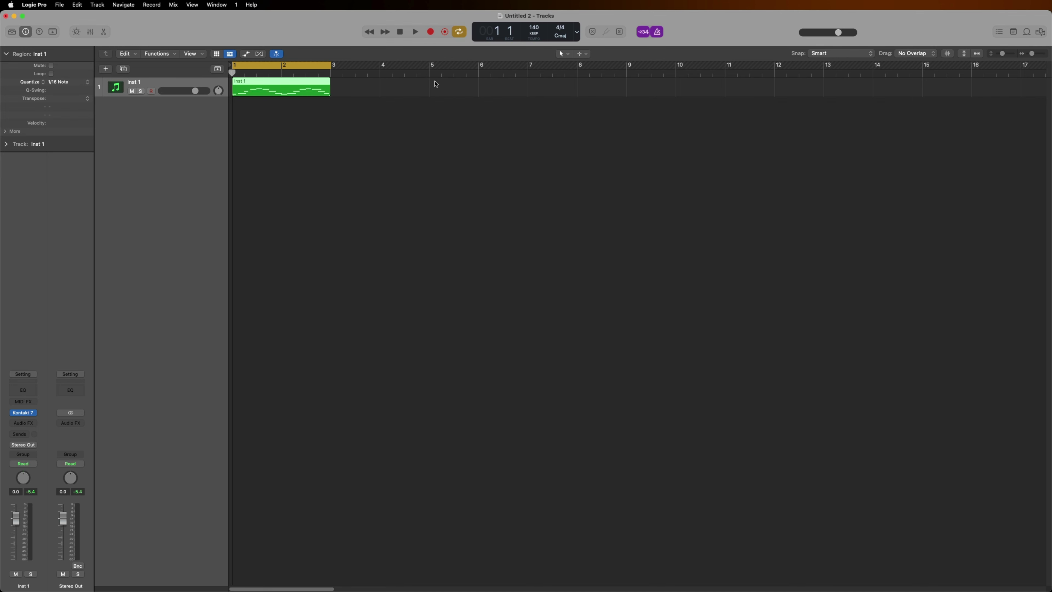
Create a new software instrument track with the Native Instruments Massive X synth in stereo
click(104, 70)
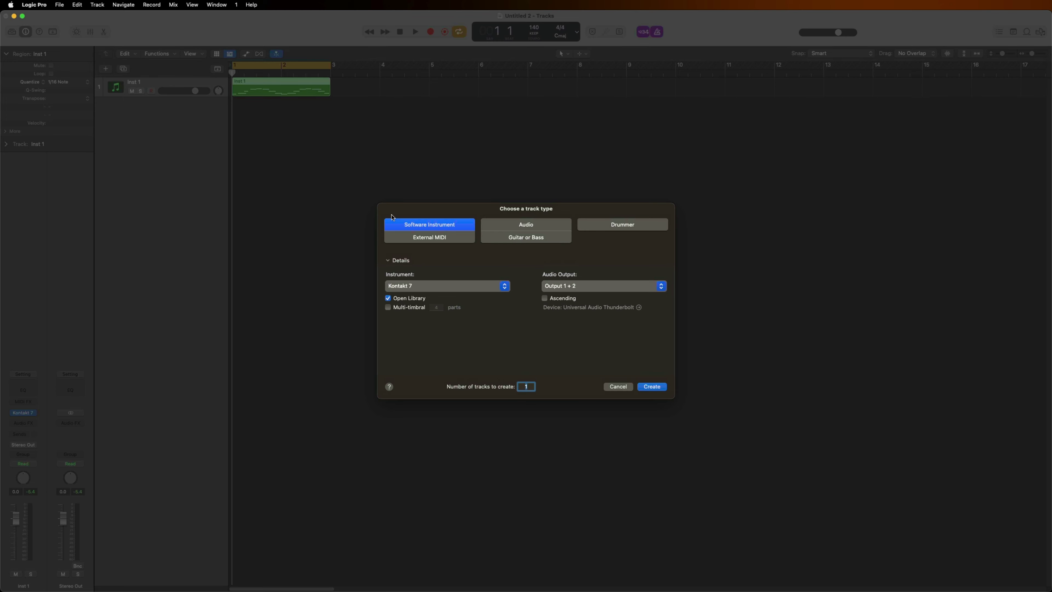
click(458, 286)
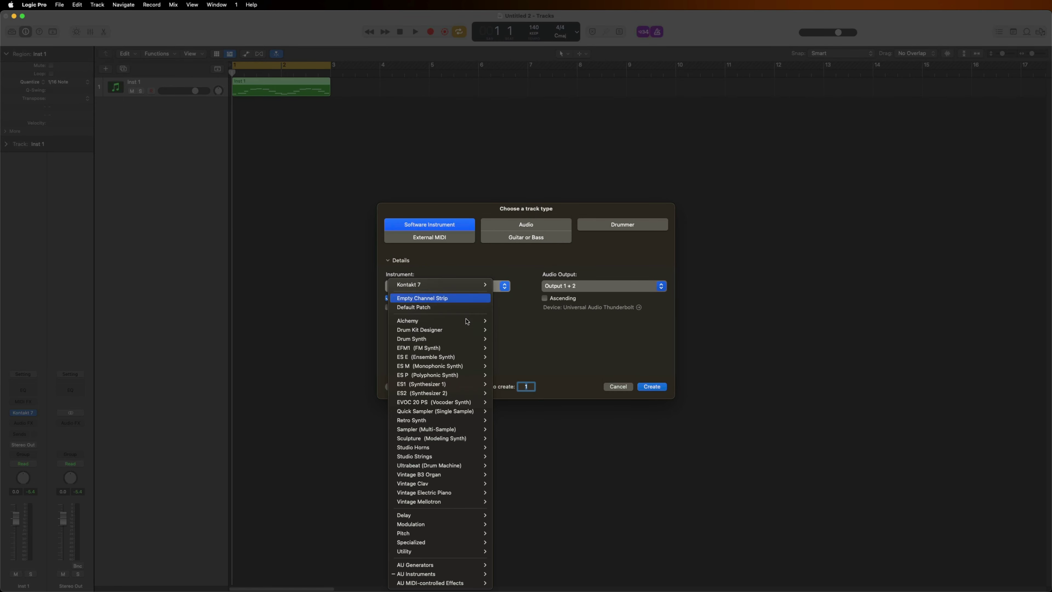
mouse_move(475, 575)
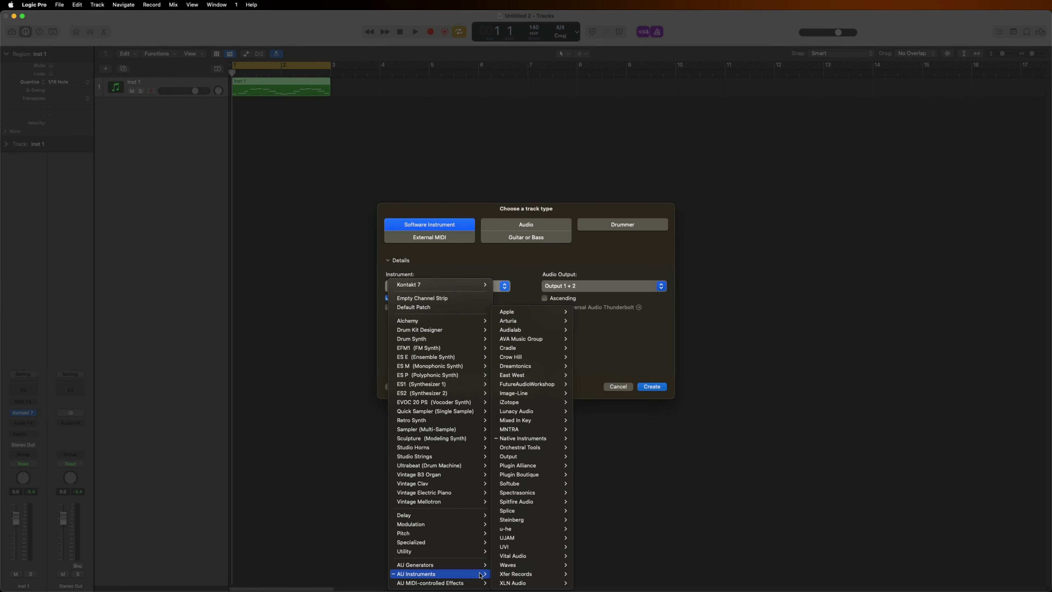
mouse_move(539, 436)
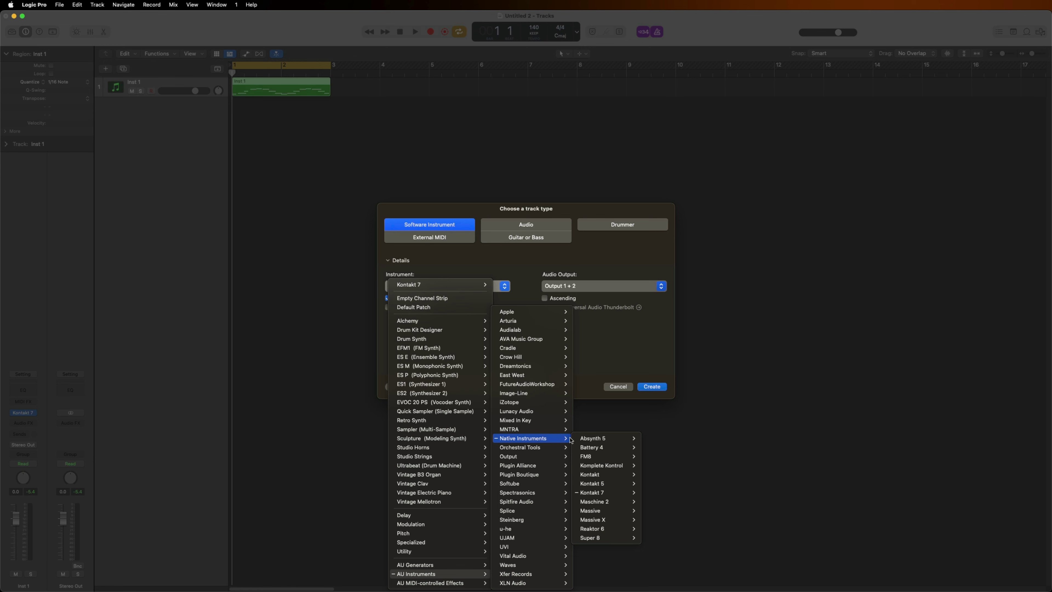
mouse_move(615, 523)
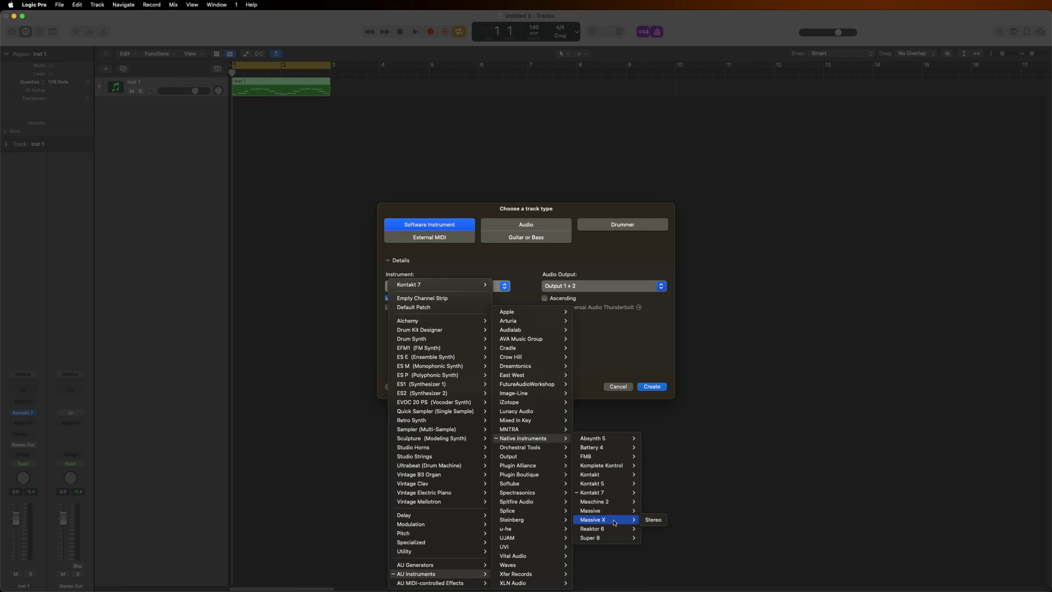
click(654, 520)
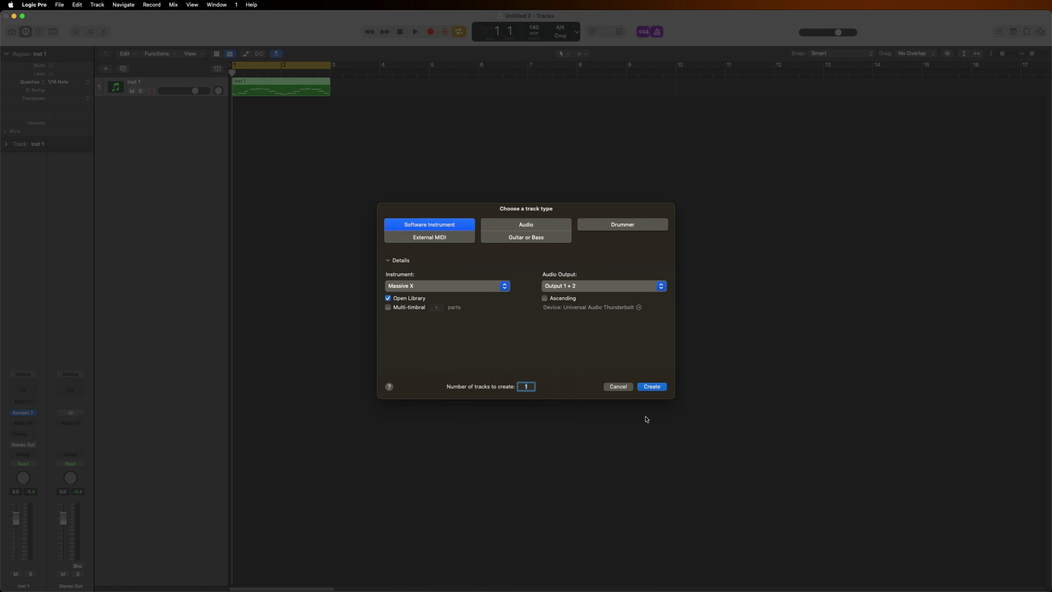
click(652, 386)
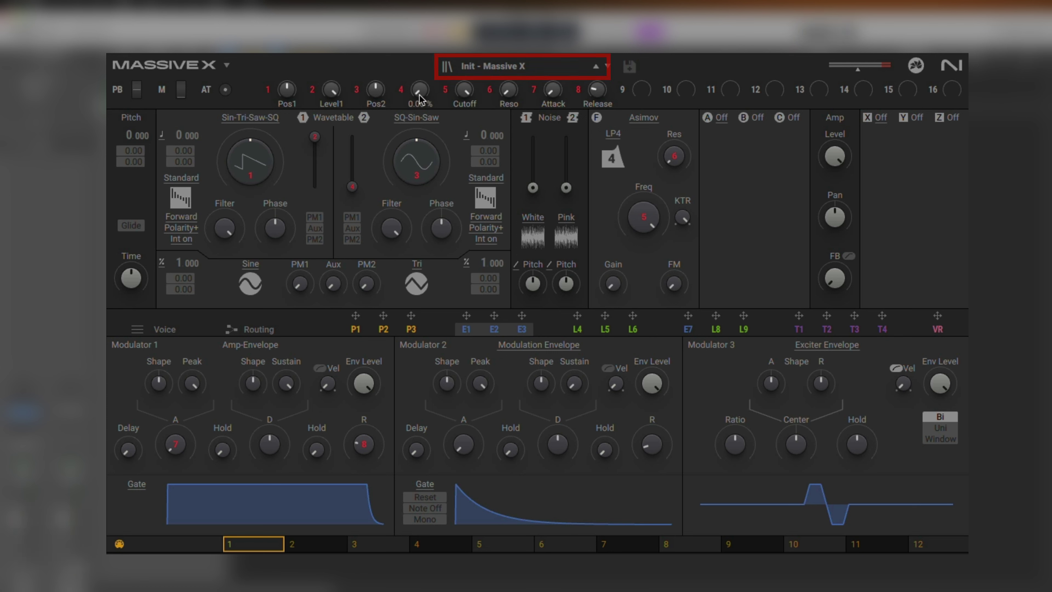
Filter the Massive X presets by the Best of sound type and load Bracket
click(523, 70)
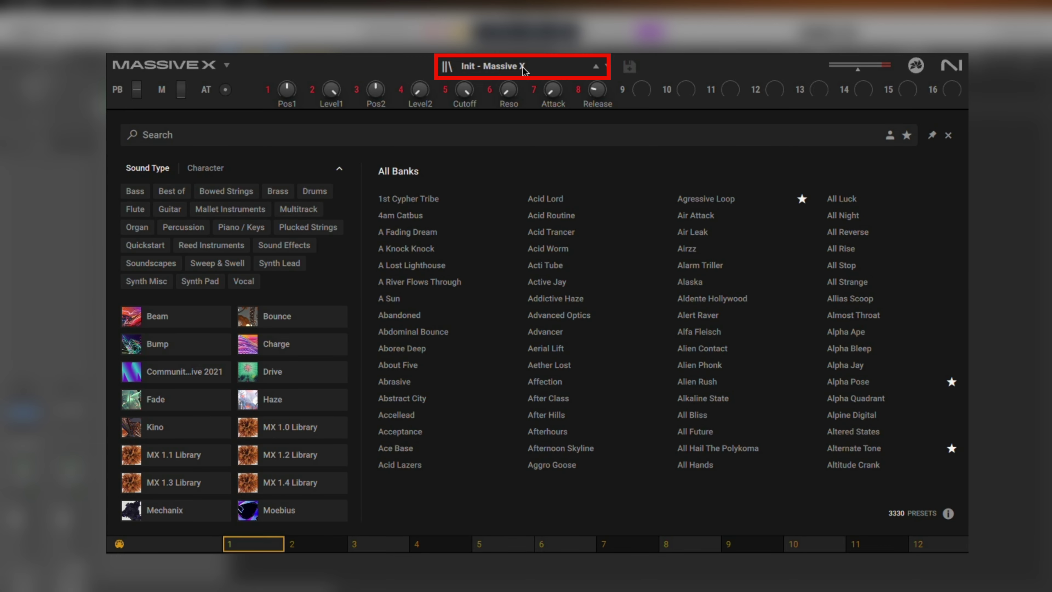
click(171, 193)
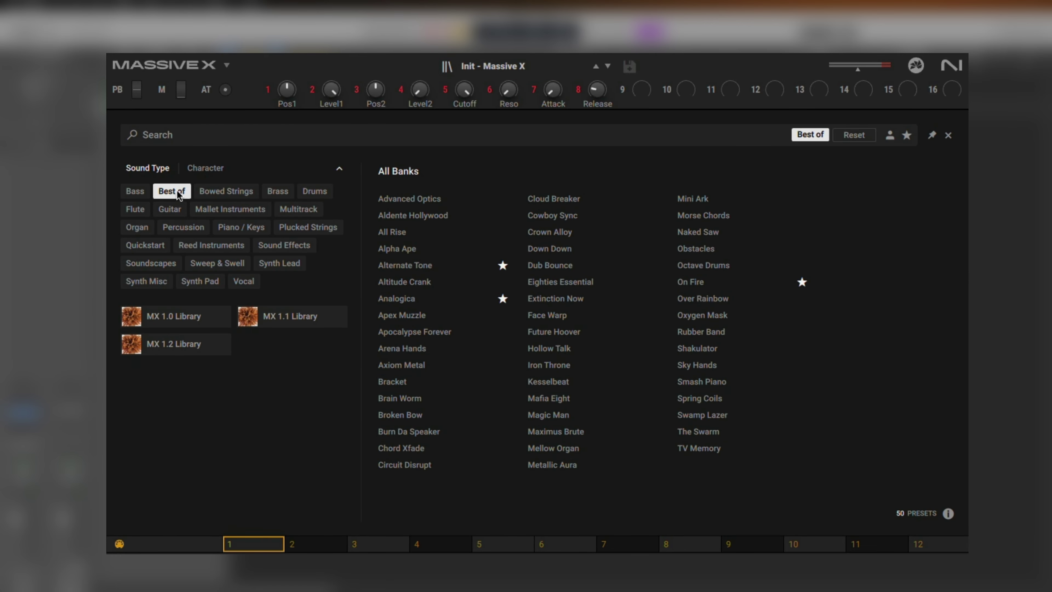
double_click(396, 381)
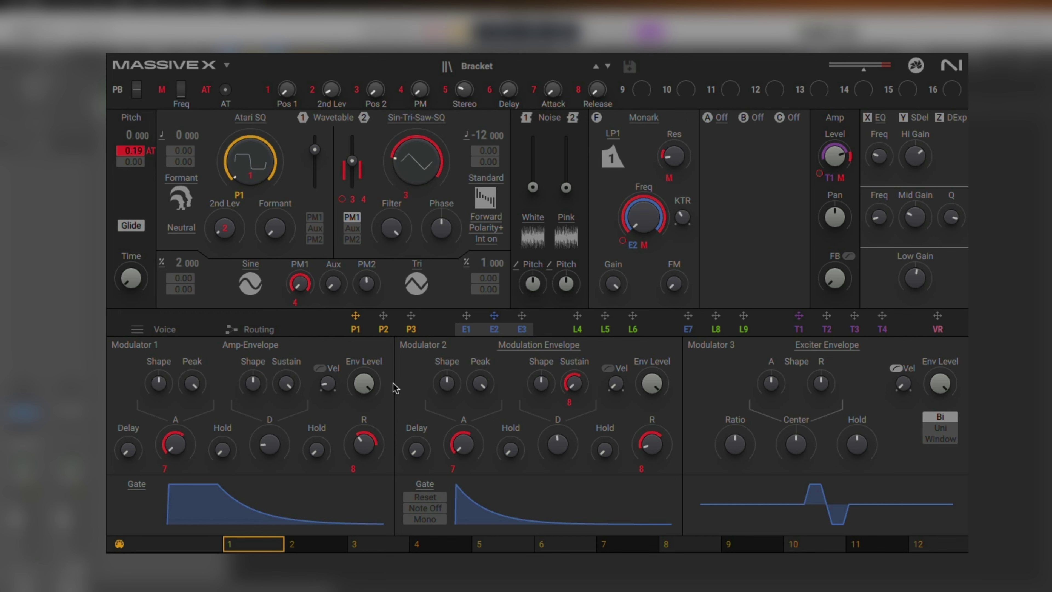
Clear the Best of filter, choose the Bounce bank, and load its Ballistic preset
click(476, 66)
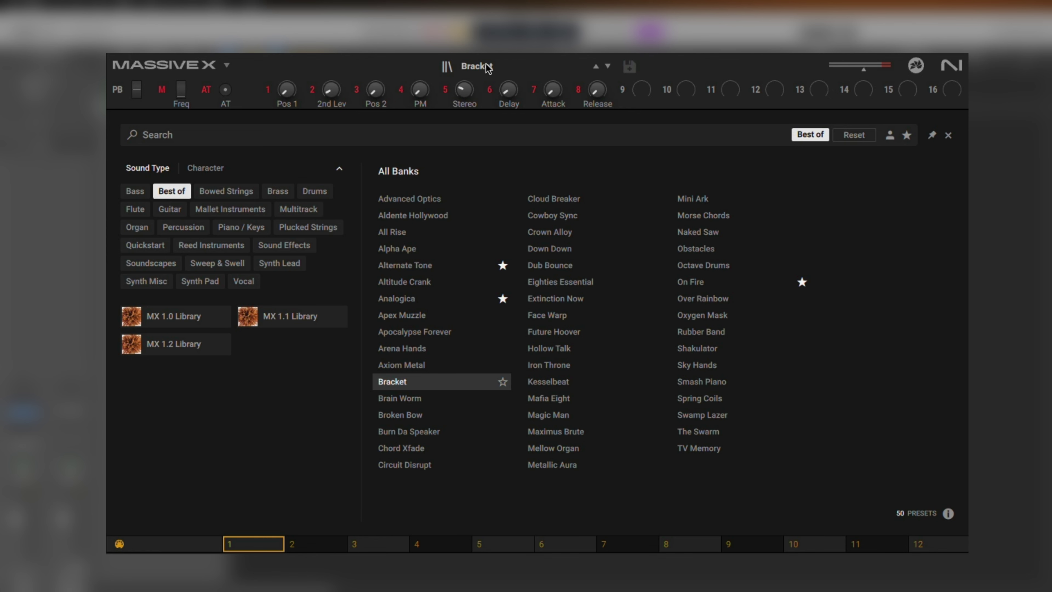
click(172, 191)
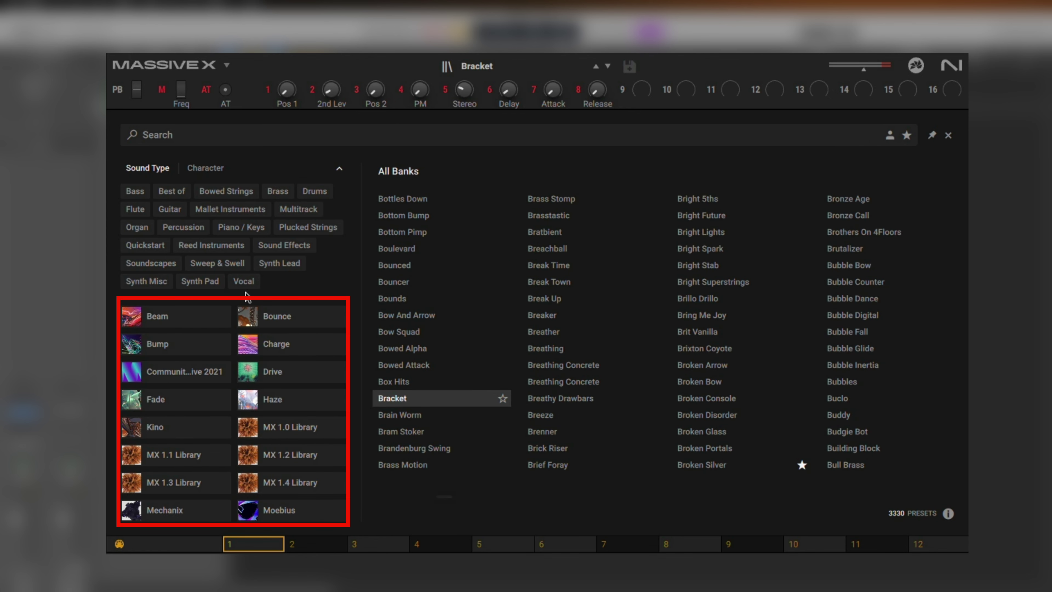
click(299, 322)
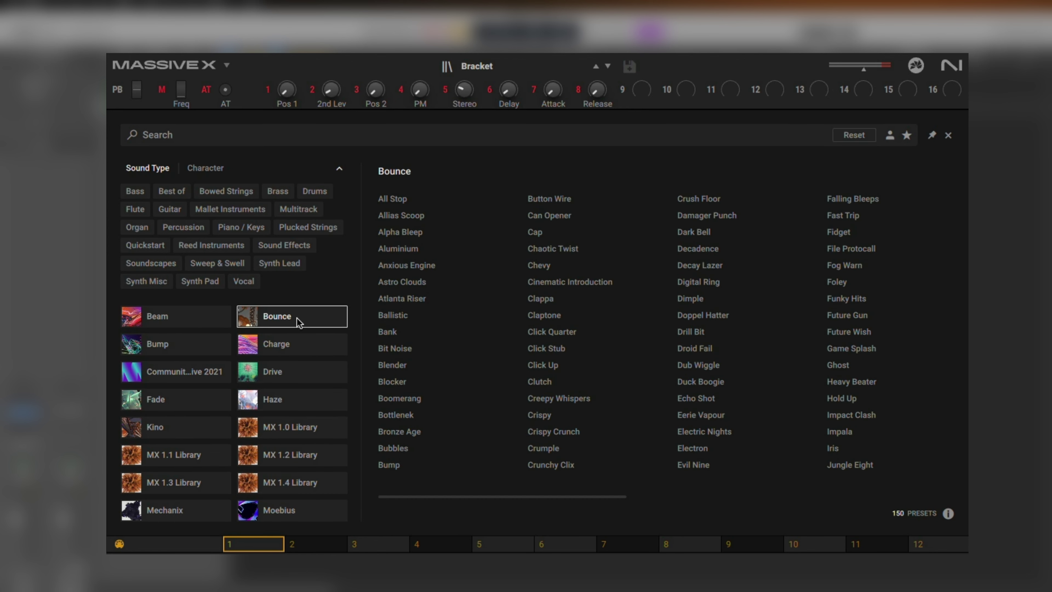
double_click(392, 314)
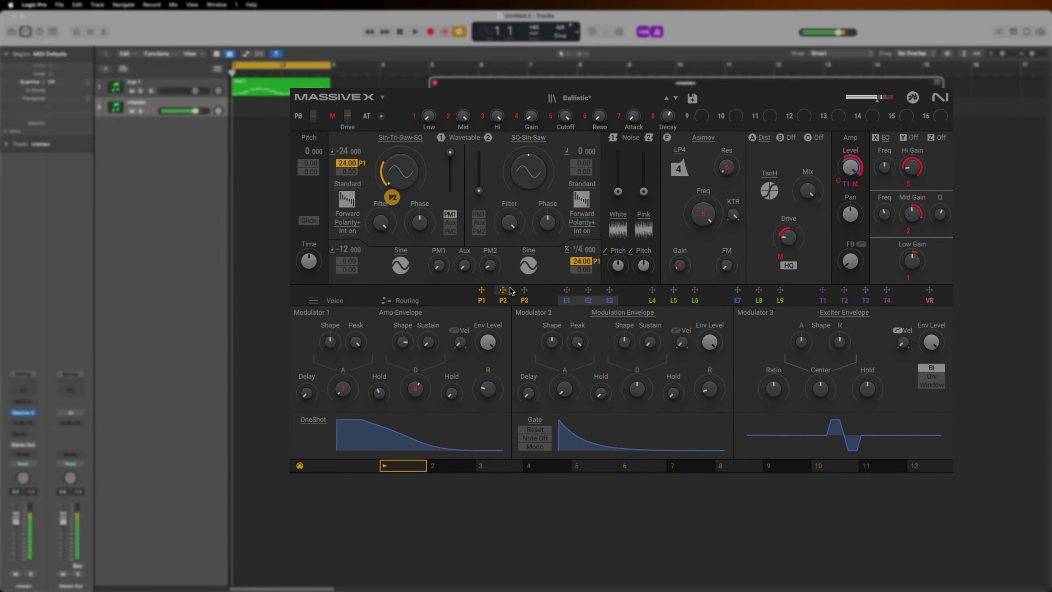
Record a two-bar MIDI part on the Massive X track and close the instrument window
key(r)
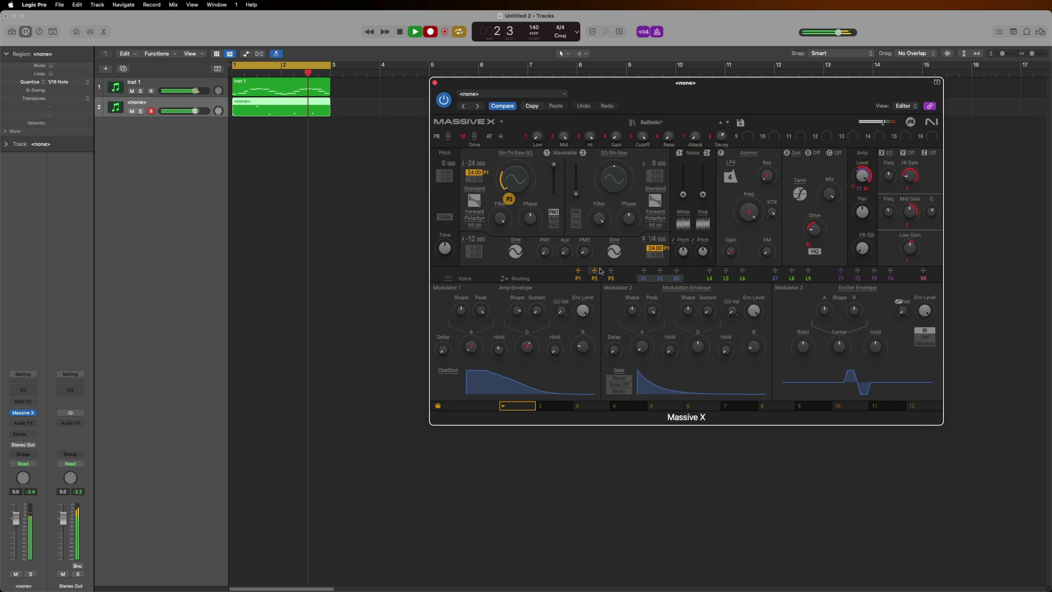
key(space)
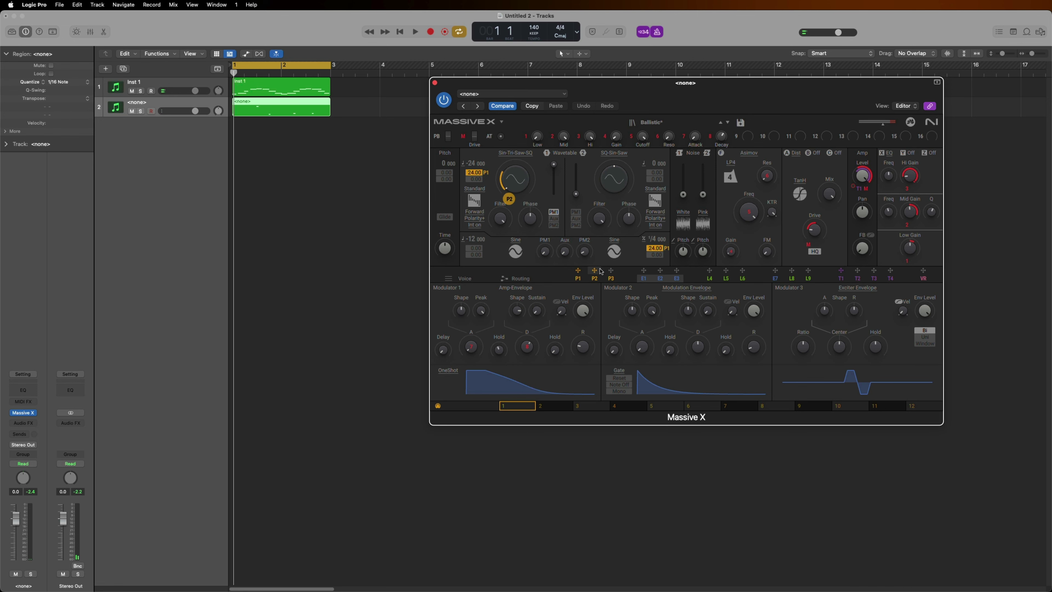
click(434, 83)
Create a new software instrument track with the Native Instruments Battery 4 drum sampler
key(alt+super+n)
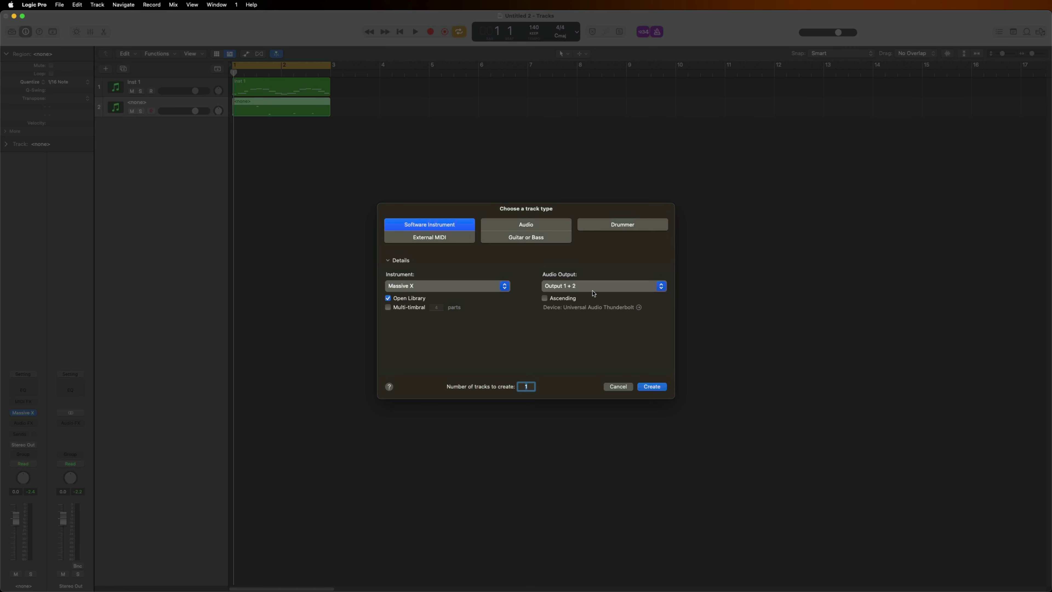
click(504, 286)
mouse_move(486, 575)
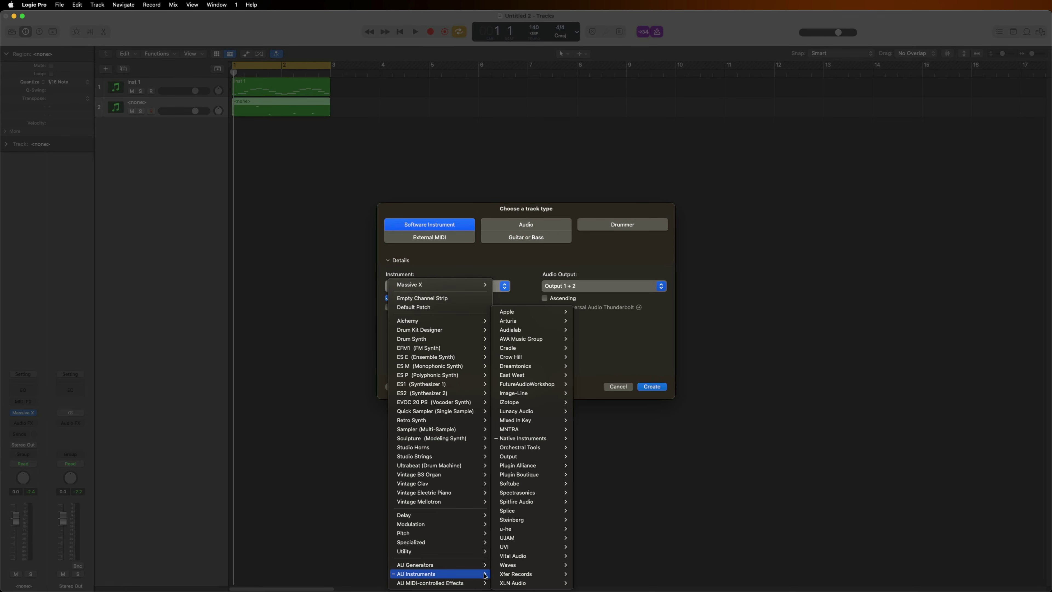
mouse_move(535, 440)
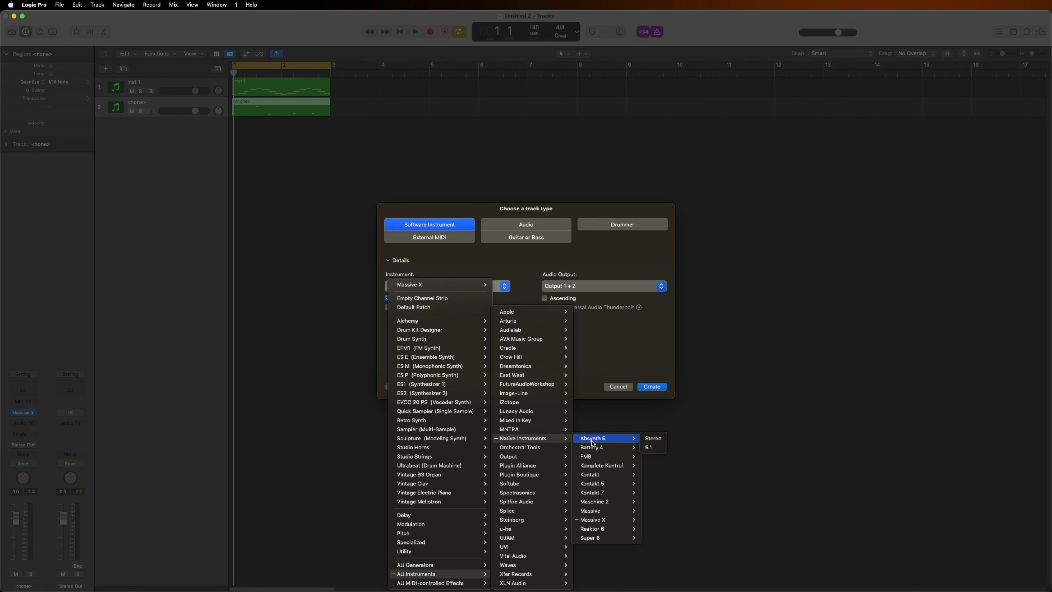
mouse_move(604, 450)
click(663, 457)
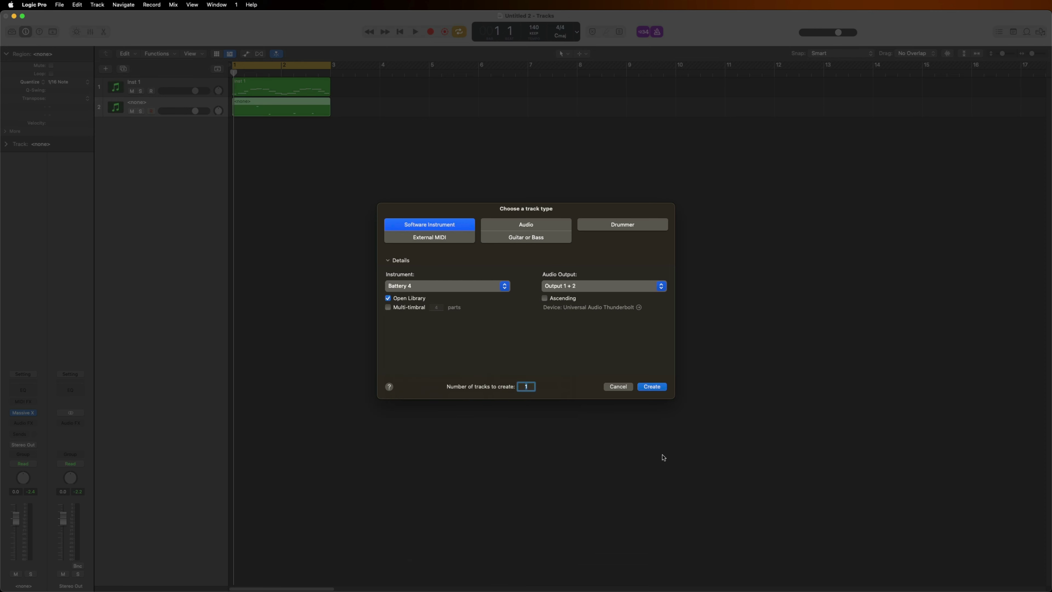
click(654, 389)
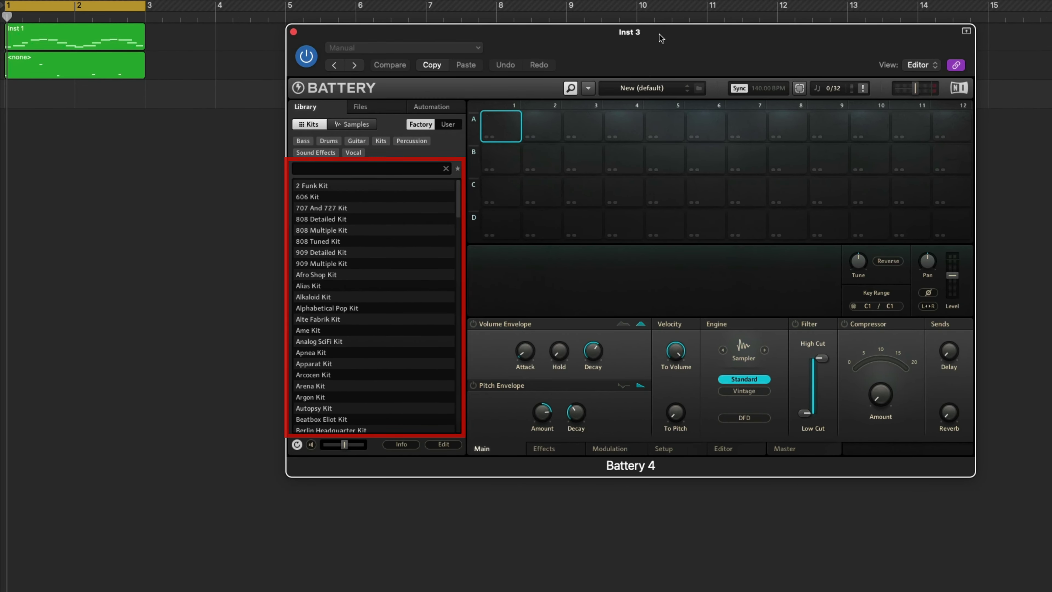
Load the Argon Kit in Battery 4 and record a two-bar drum part with it, closing the instrument window
double_click(353, 399)
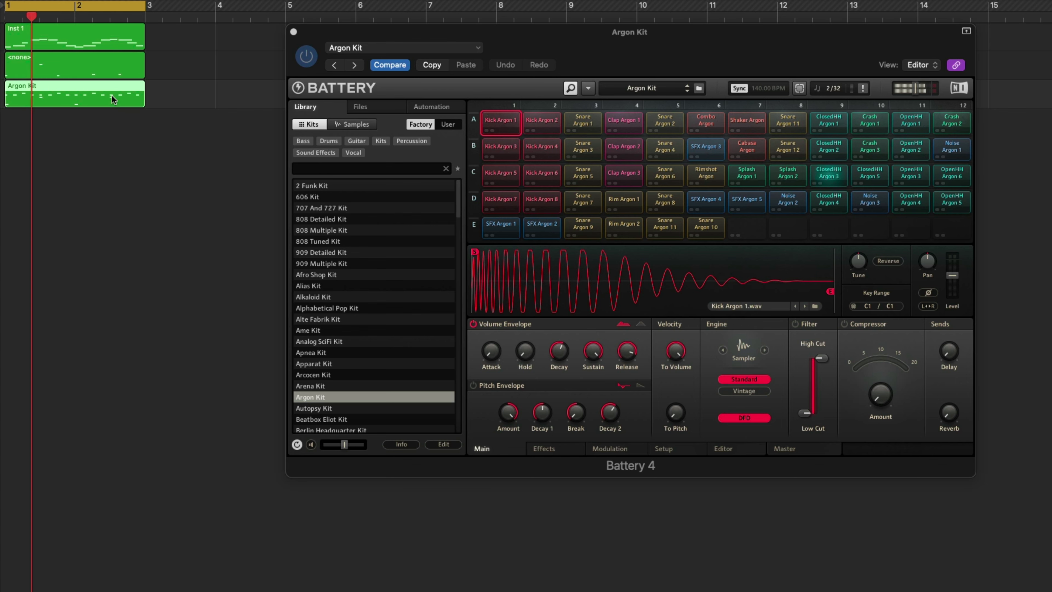
key(space)
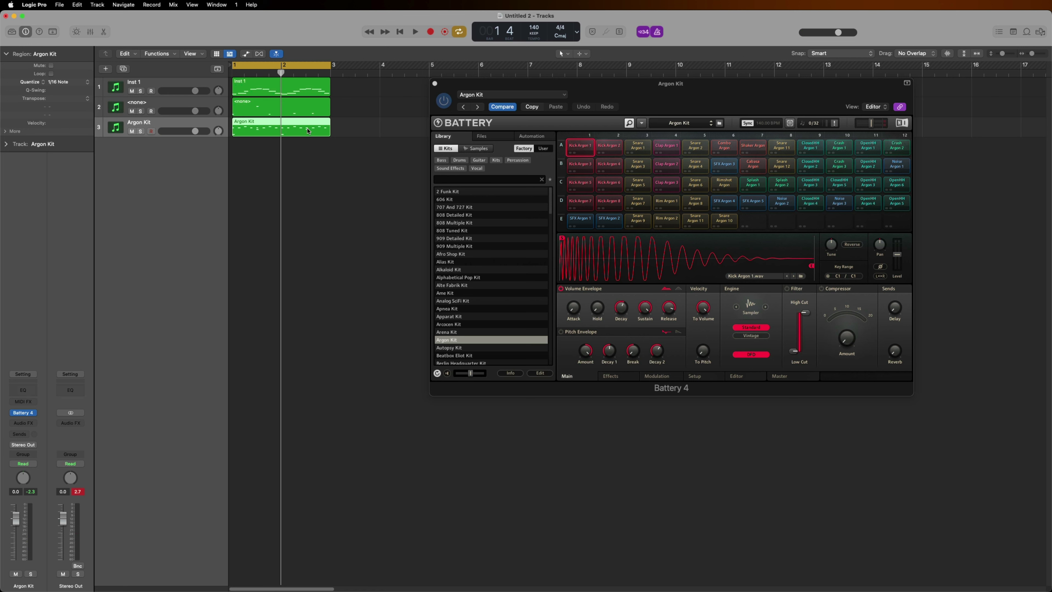
click(435, 84)
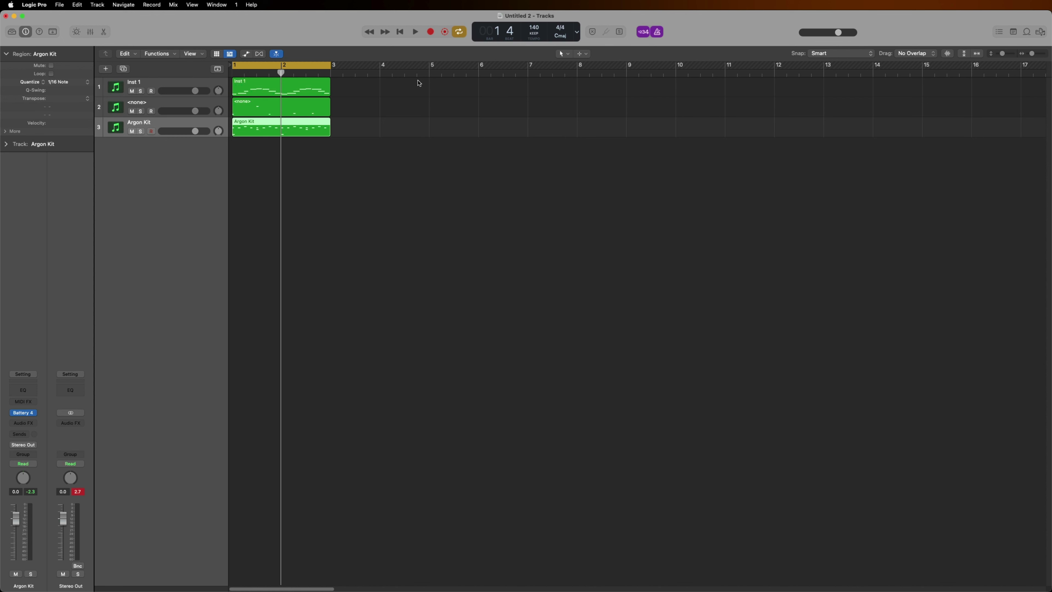
Insert the Native Instruments Raum reverb in stereo as an audio effect on the Inst 1 track
click(184, 86)
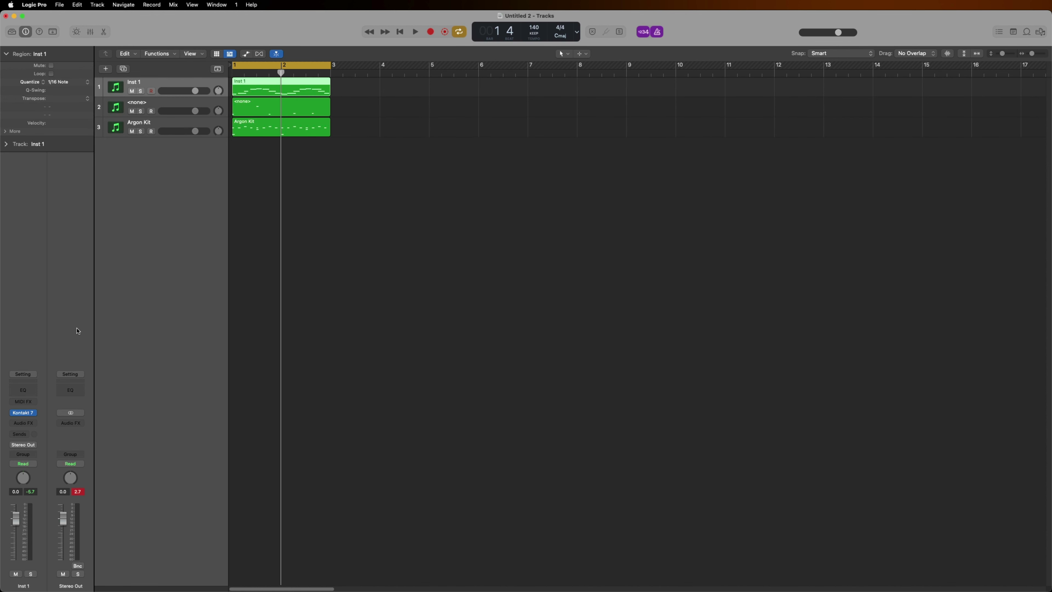
click(23, 423)
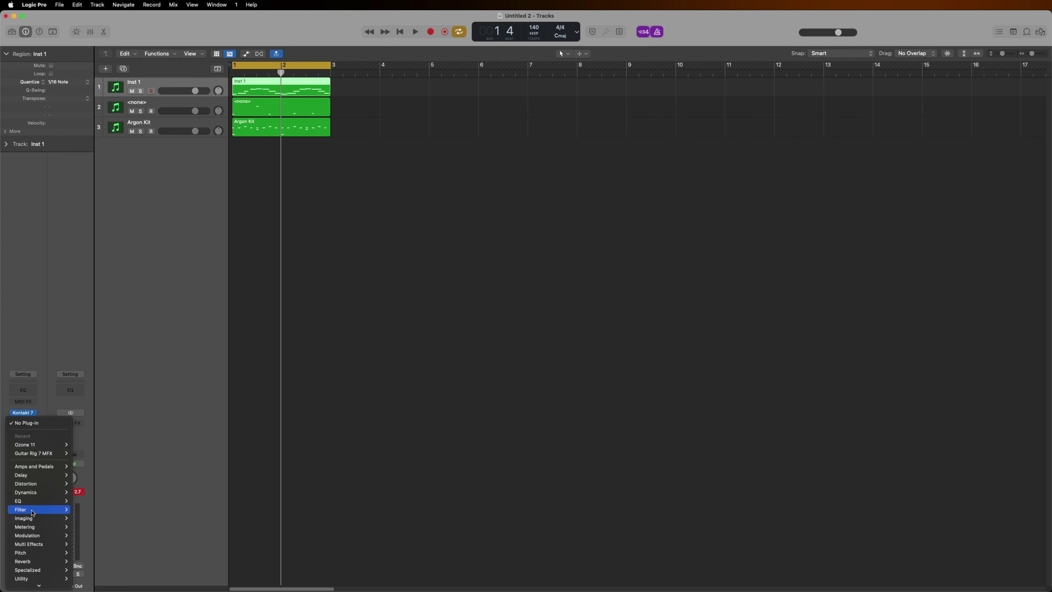
mouse_move(45, 584)
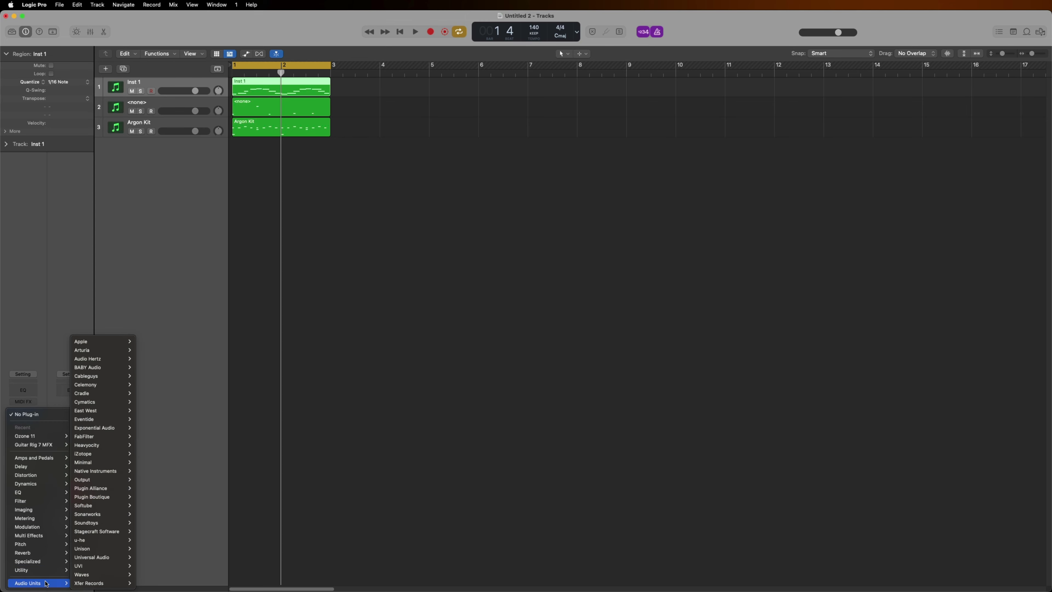
mouse_move(93, 471)
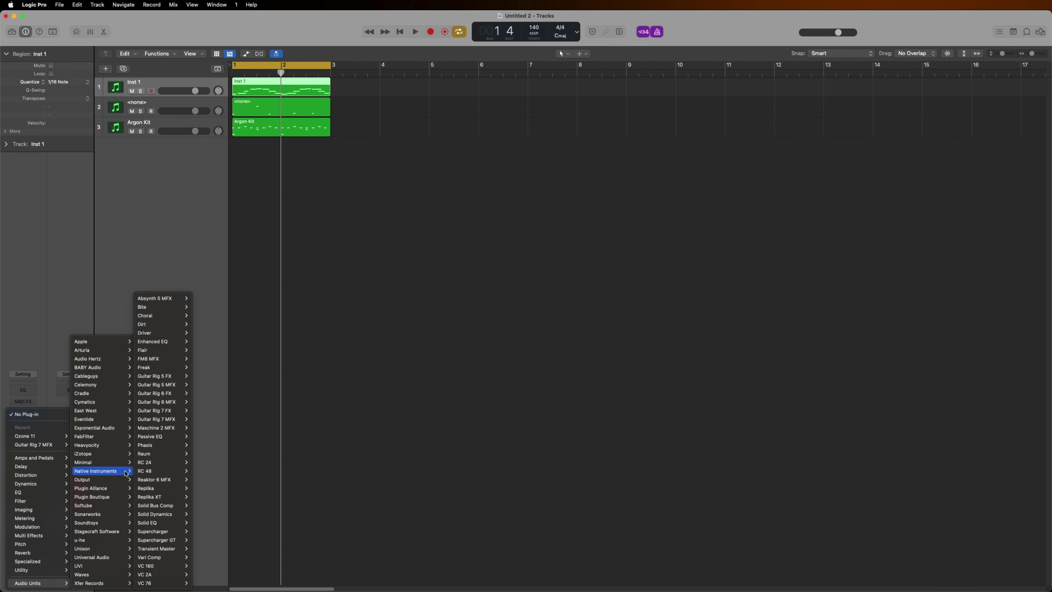
mouse_move(153, 454)
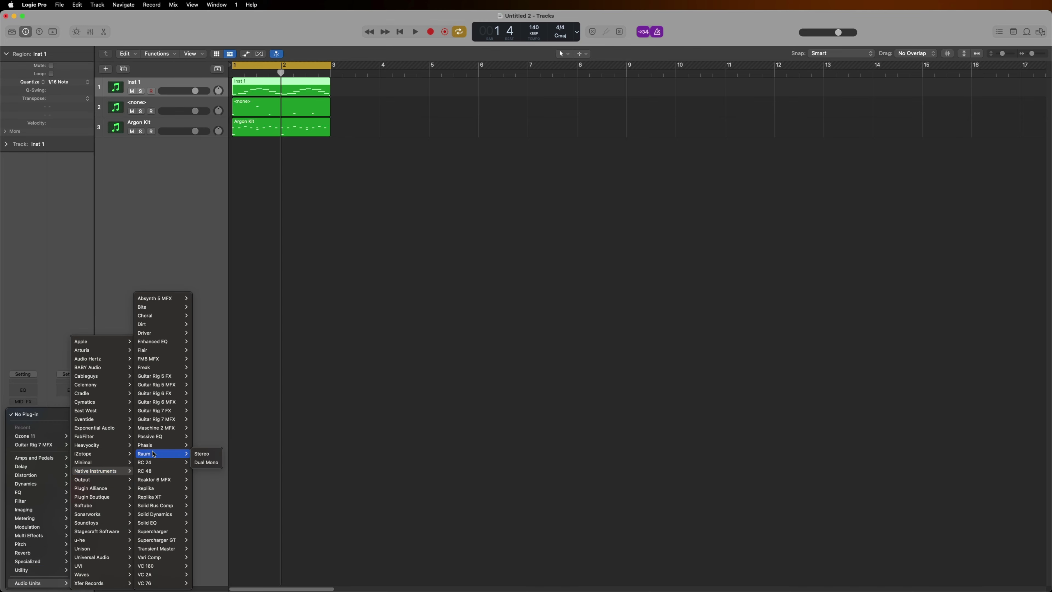
click(202, 454)
Solo the Inst 1 track during playback and set Raum's Mix to 23.0 %
key(space)
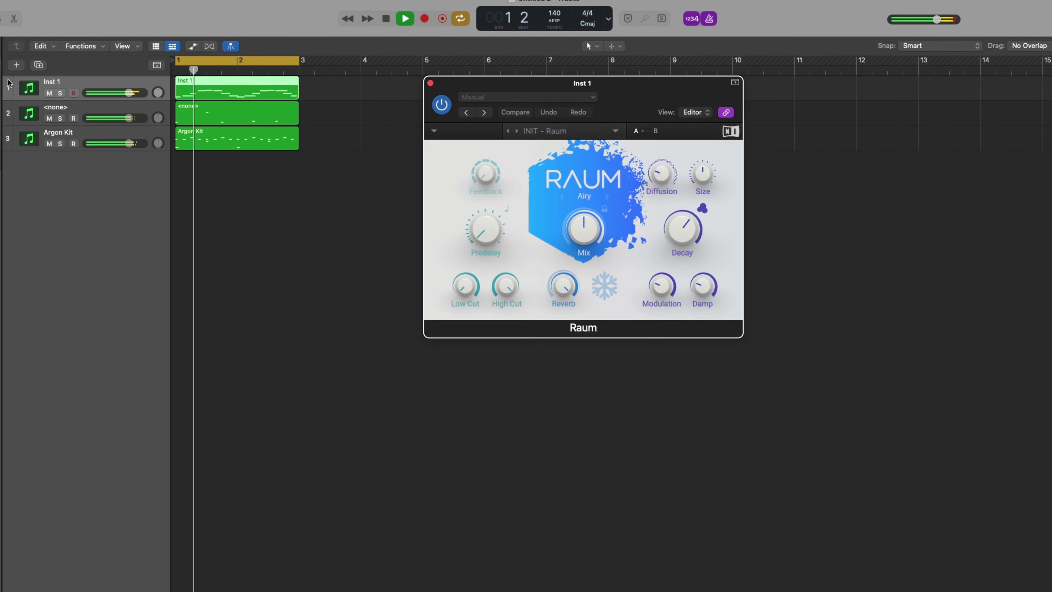
click(141, 91)
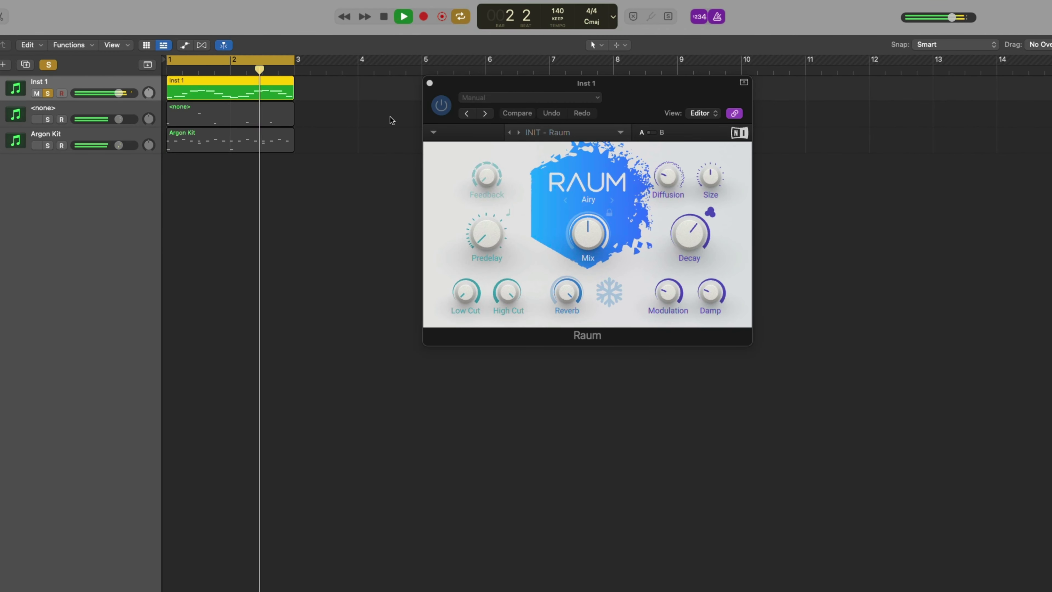
drag(587, 236, 579, 296)
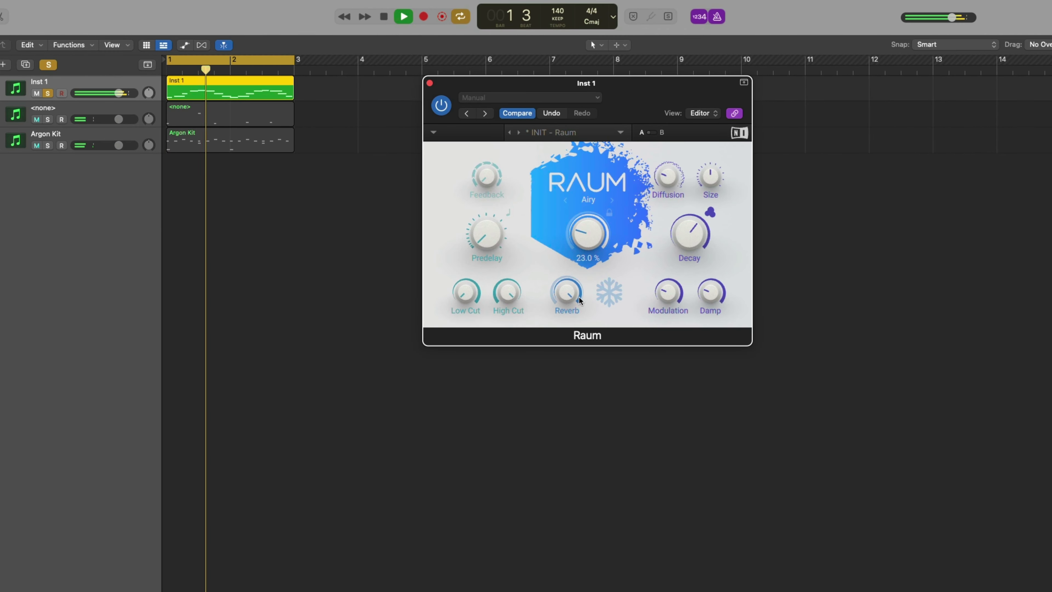